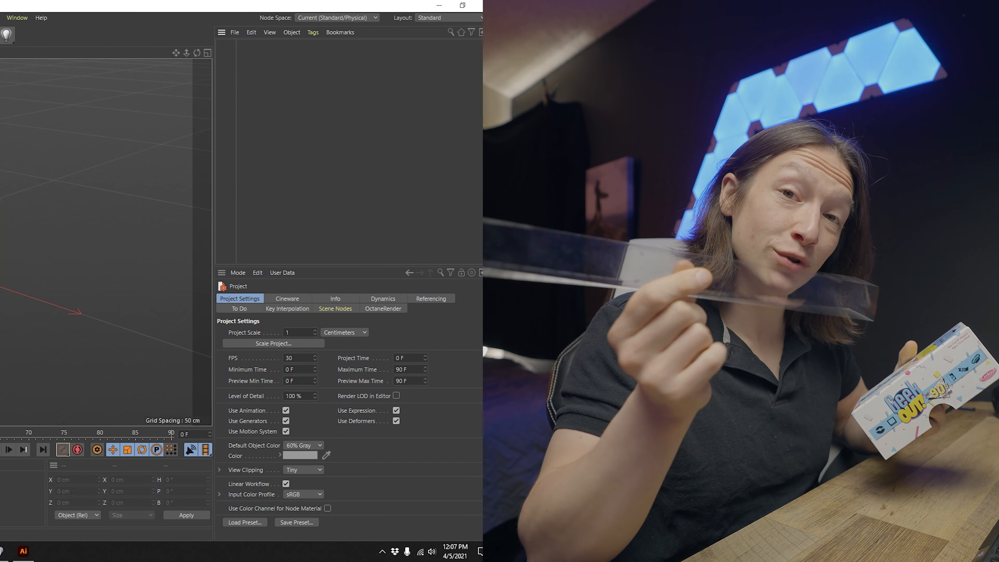
- Add a cube and set its size to 8.9 cm in X, 17.8 cm in Y and 7.1 cm in Z
left_click_drag(271, 323, 186, 316)
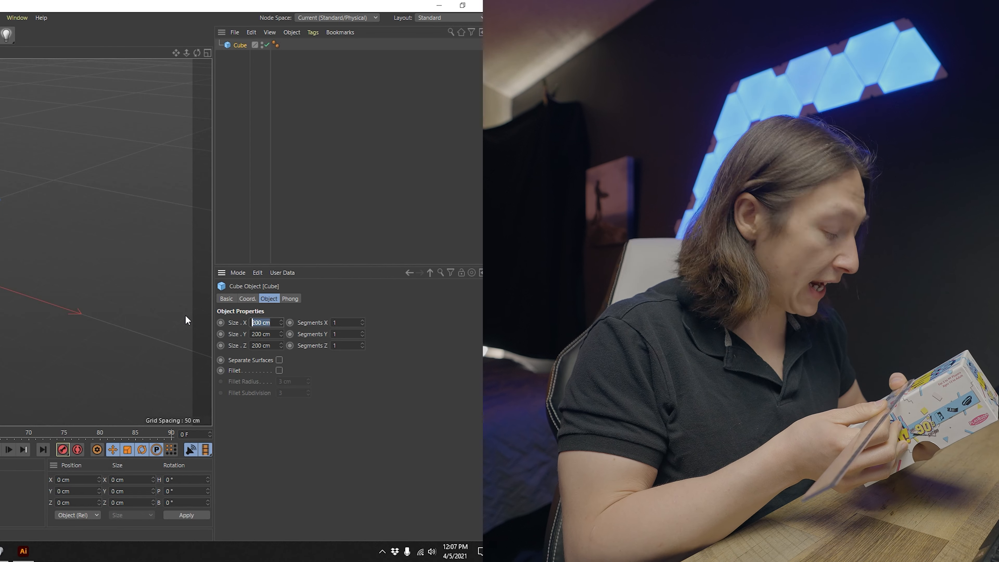
type("8.9")
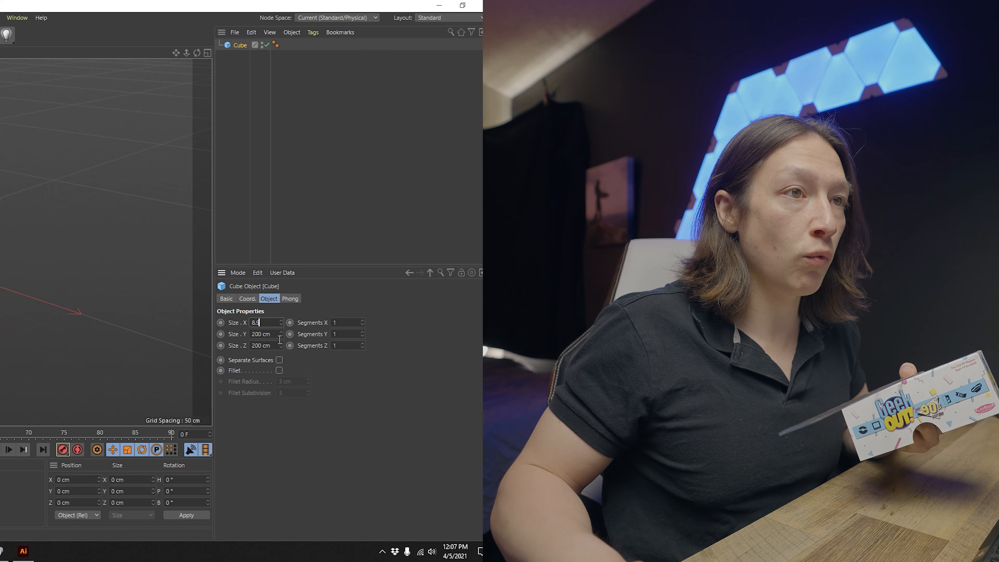
key("Tab")
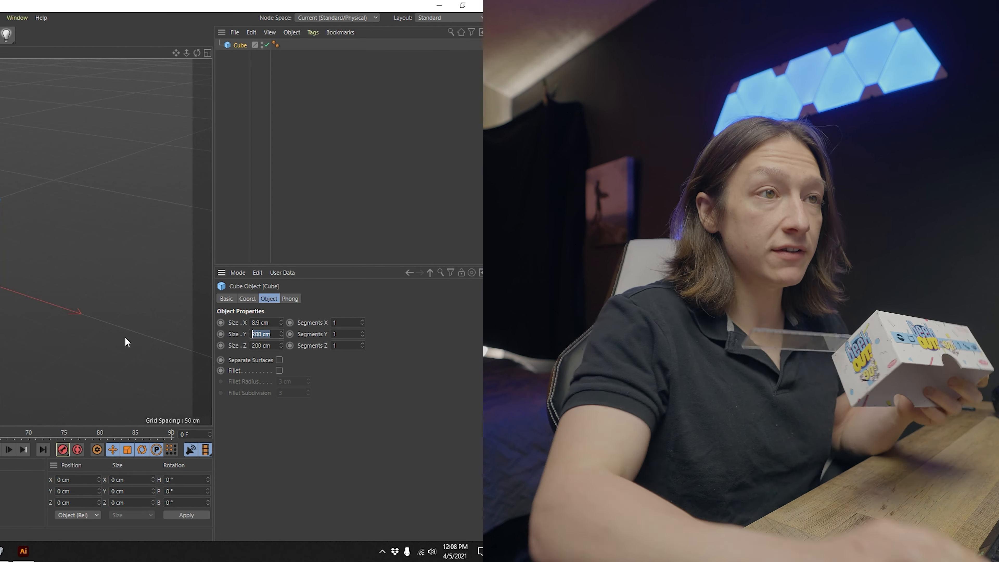
type("17.8")
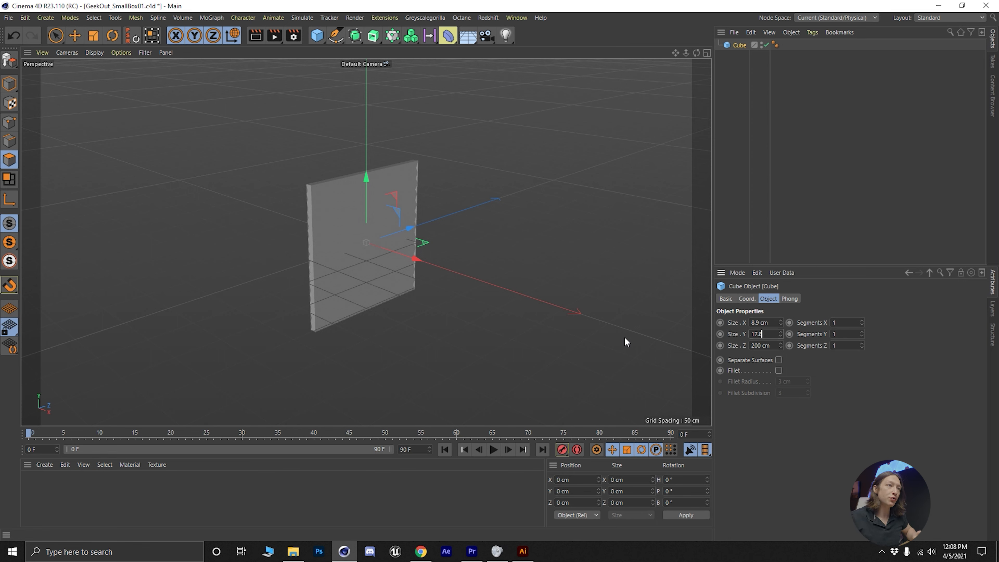
left_click_drag(777, 345, 748, 345)
type("7.1")
key("Return")
- Try the Huge view clipping in the project settings on the close-up view, and settle on Medium
right_click_drag(366, 189, 488, 173, "alt")
right_click_drag(408, 153, 527, 152, "alt")
key("ctrl+d")
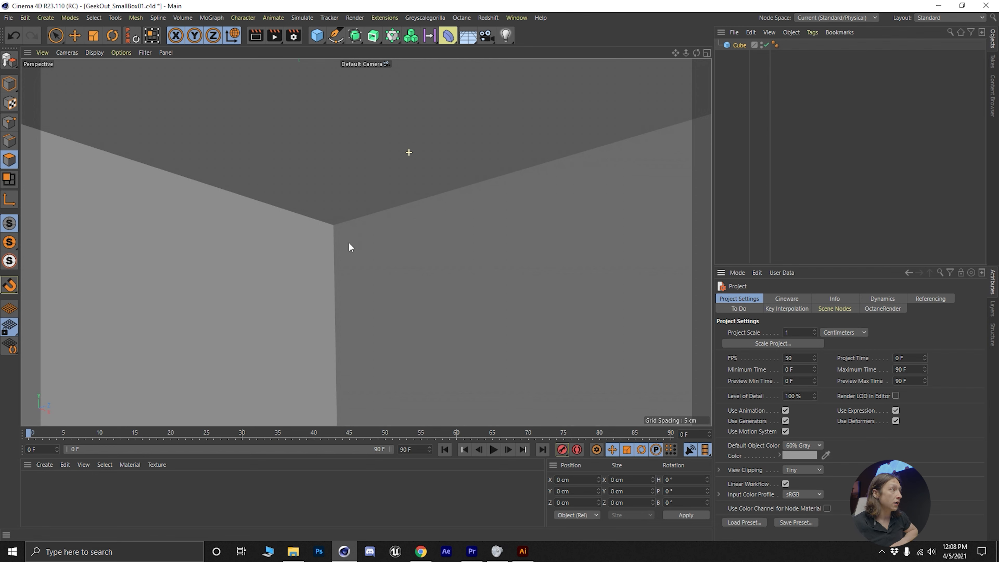
left_click(801, 470)
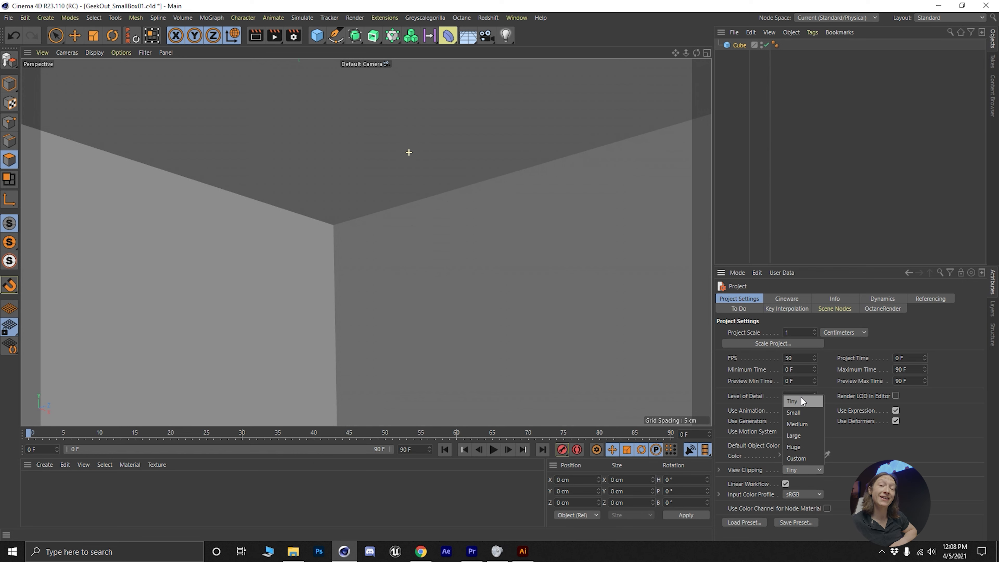
left_click(795, 446)
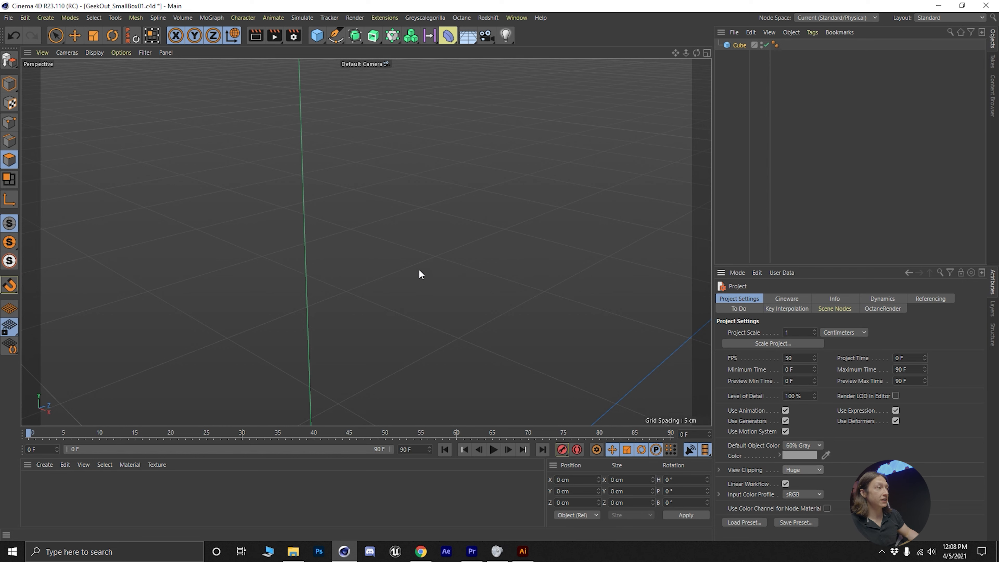
mouse_move(401, 257)
right_mouse_down("alt")
mouse_move(152, 297)
mouse_move(1, 303)
right_mouse_up("alt")
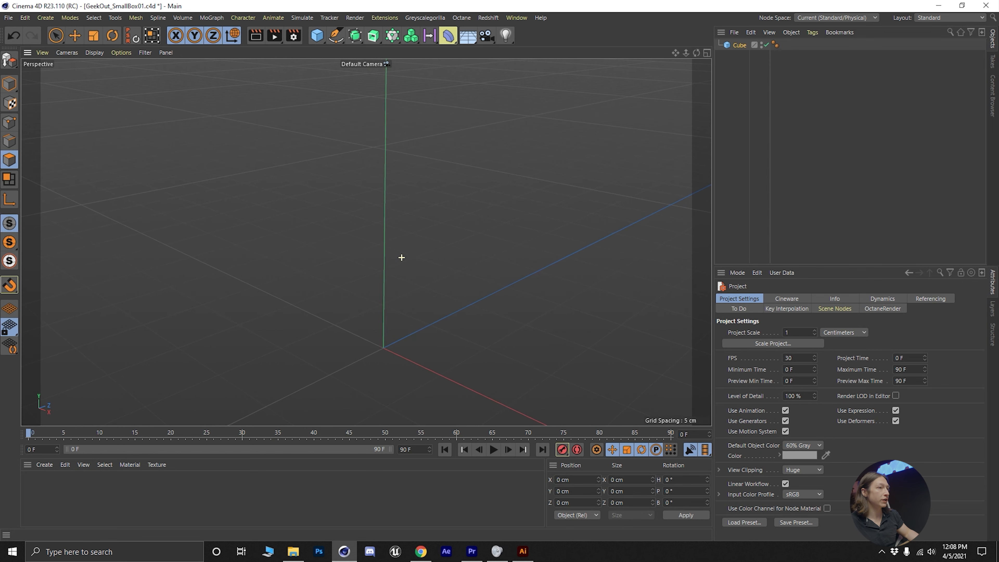
left_click(799, 470)
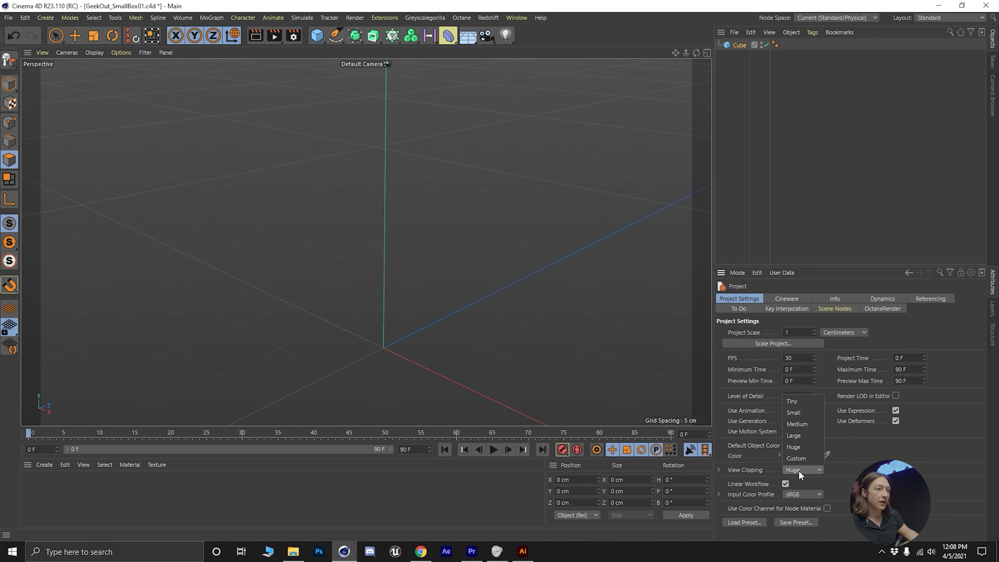
left_click(801, 424)
- Enable the cube's fillet and set the fillet radius to 0.1 cm
left_click(739, 45)
left_click(778, 370)
left_click_drag(795, 381, 778, 381)
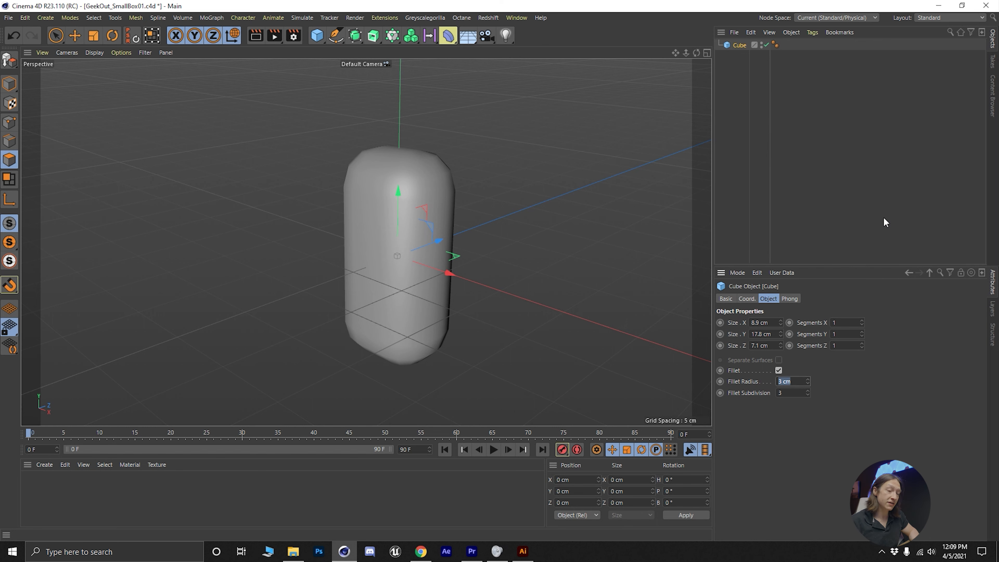
type("0.1")
key("Return")
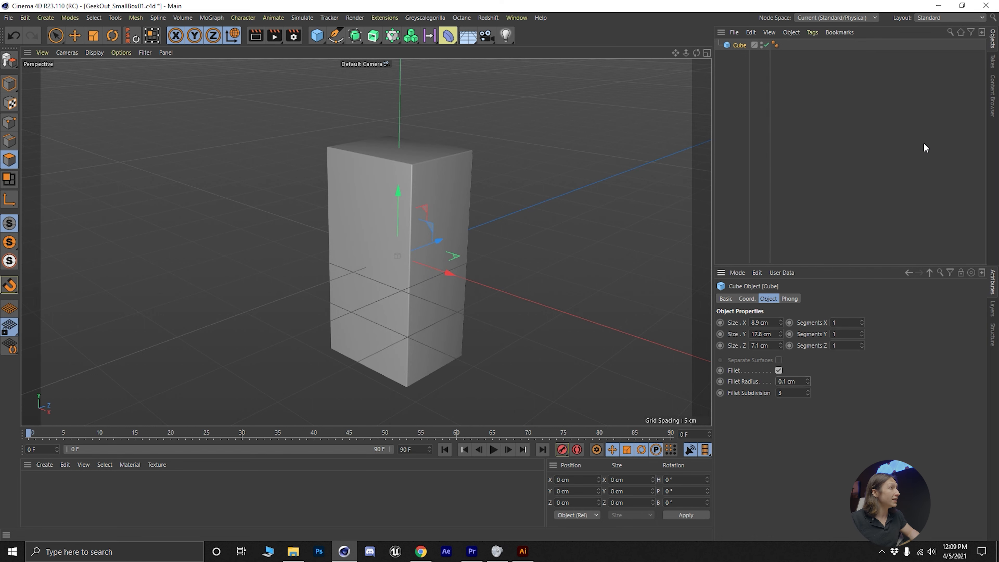
- Display the cube with shaded lines at a close-up corner and set its fillet subdivision to 4
right_click_drag(413, 168, 559, 144, "alt")
middle_click_drag(396, 142, 385, 181, "alt")
left_click_drag(385, 181, 434, 185, "alt")
right_click_drag(435, 174, 530, 165, "alt")
key("n")
key("b")
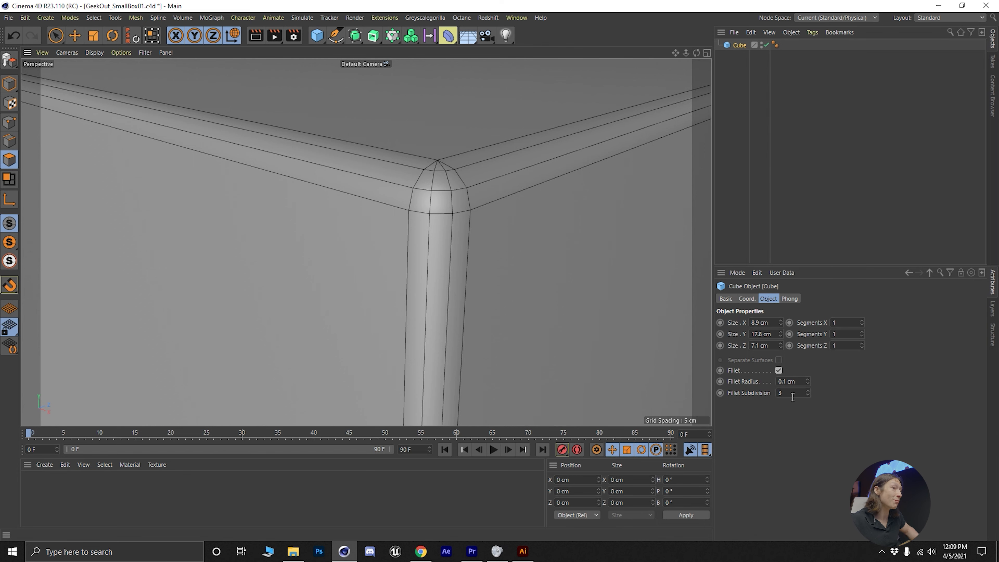
left_click_drag(792, 397, 737, 383)
type("4")
key("Return")
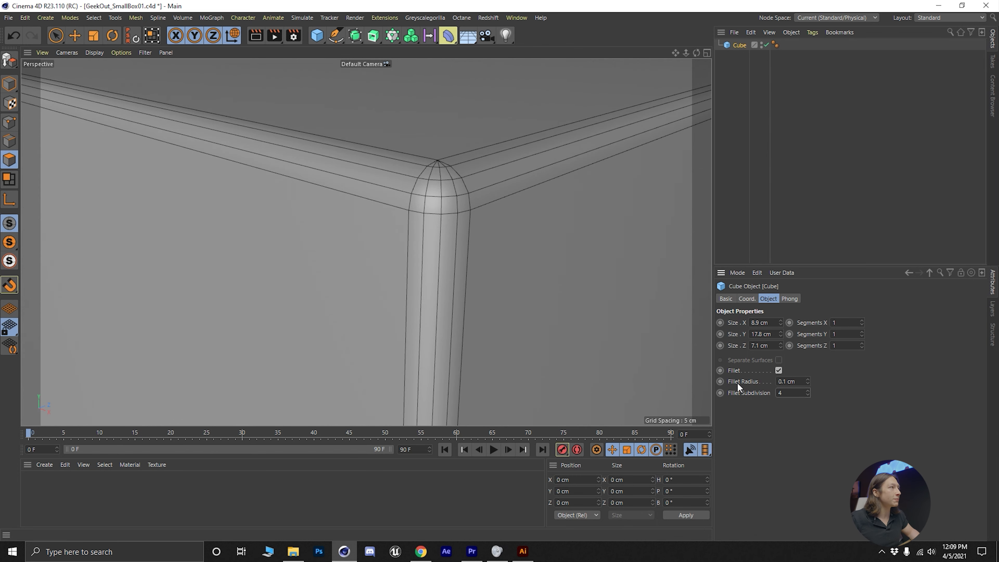
- Make the cube editable and select the large polygon on one of its wide side faces
right_click_drag(363, 123, 252, 134, "alt")
left_click_drag(354, 189, 362, 169, "alt")
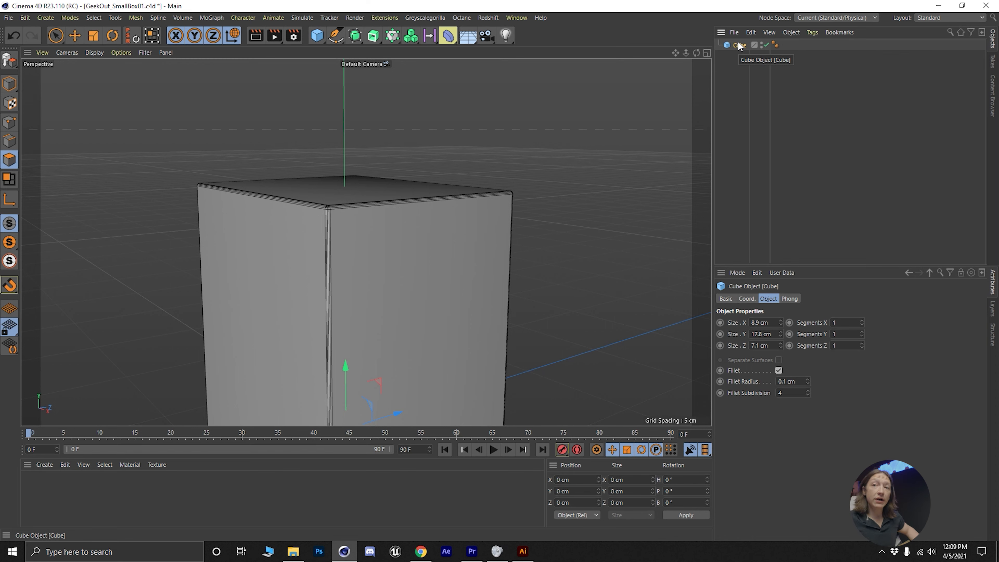
key("c")
left_click_drag(344, 253, 87, 227, "alt")
right_click_drag(335, 267, 303, 274, "alt")
left_click_drag(304, 274, 374, 276, "alt")
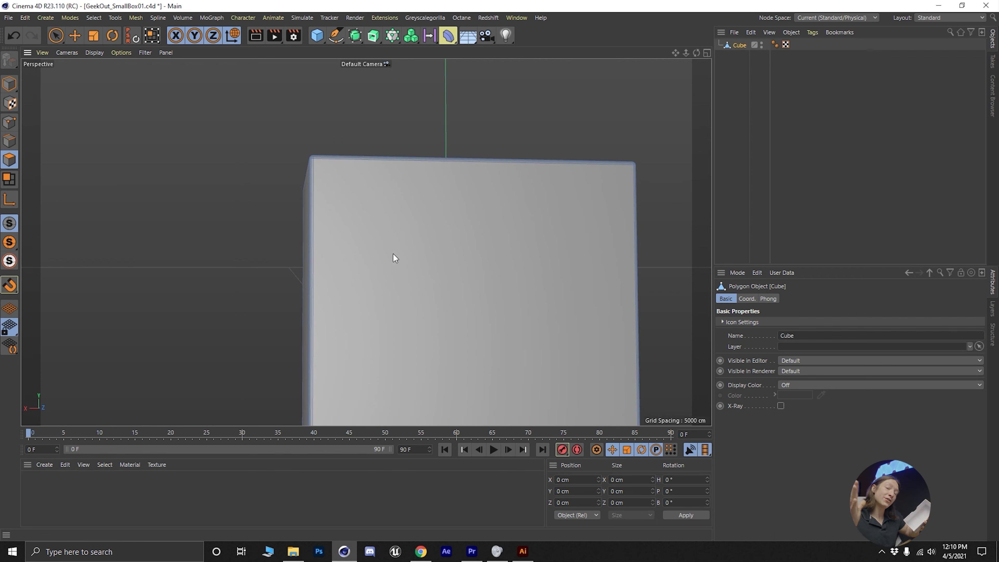
left_click_drag(393, 254, 472, 254, "alt")
scroll(393, 254, "down", 4)
left_click(56, 35)
left_click(383, 252)
- Try to extrude the selected side face inward with an offset of -7 cm, and undo the extrusion
key("m")
key("y")
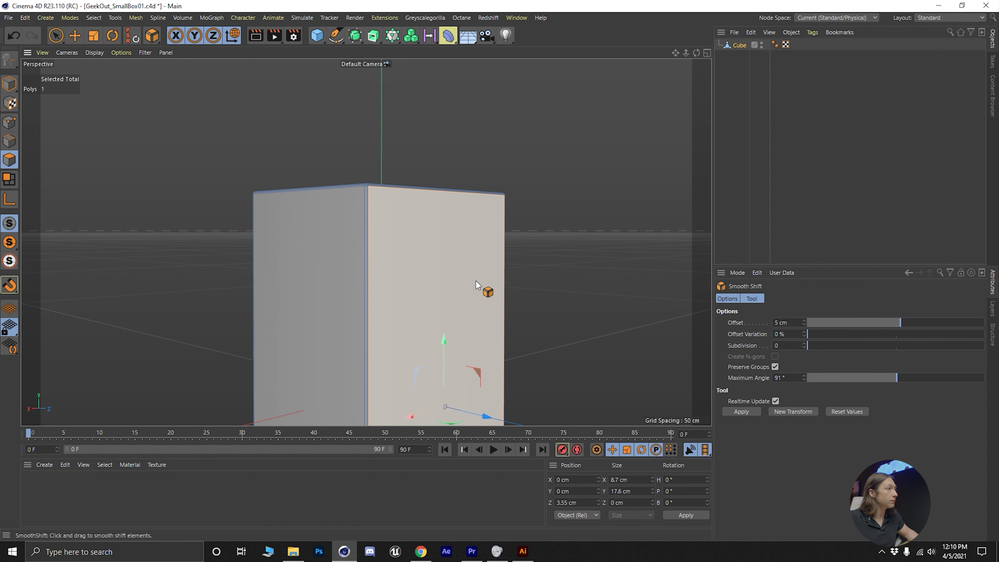
key("m")
key("t")
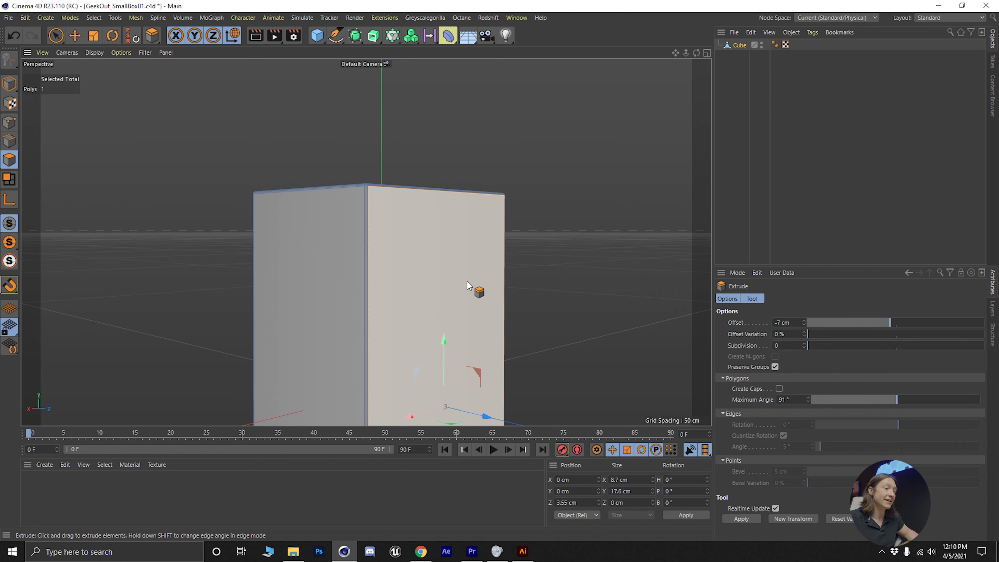
left_click_drag(416, 281, 397, 281)
left_click_drag(791, 323, 678, 319)
type("-7")
key("Return")
key("ctrl+z")
key("ctrl+z")
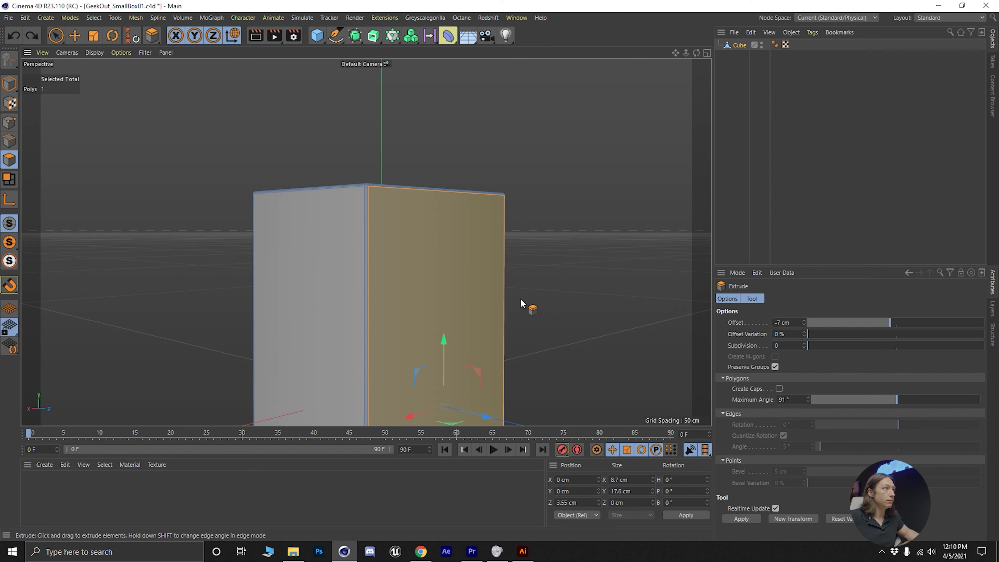
- Extrude the selected side face into the box with an offset of -7 cm
left_click_drag(791, 322, 707, 311)
type("-*")
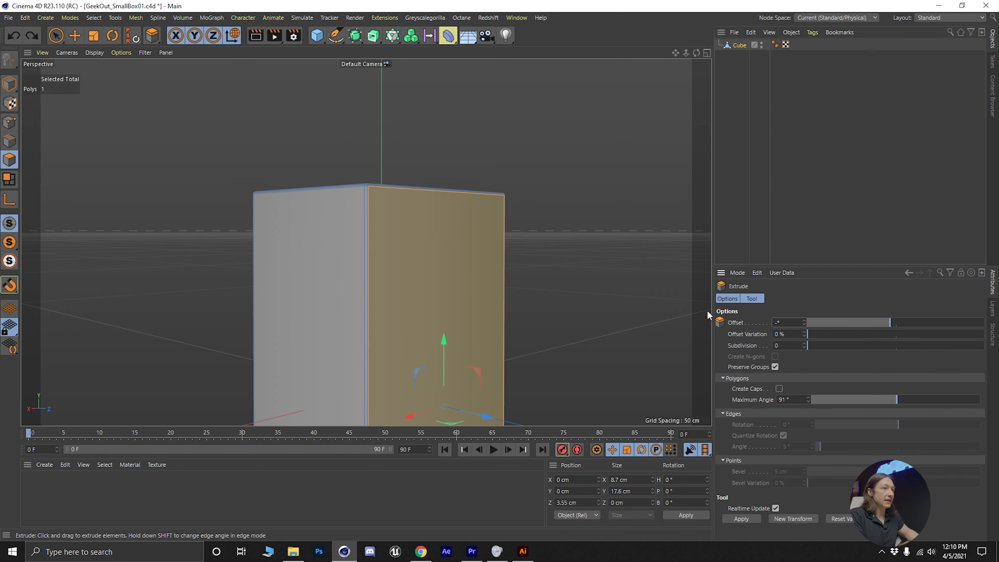
key("BackSpace")
type("7")
key("Return")
left_click(444, 283)
left_click_drag(432, 158, 468, 218, "alt")
scroll(468, 217, "up", 3)
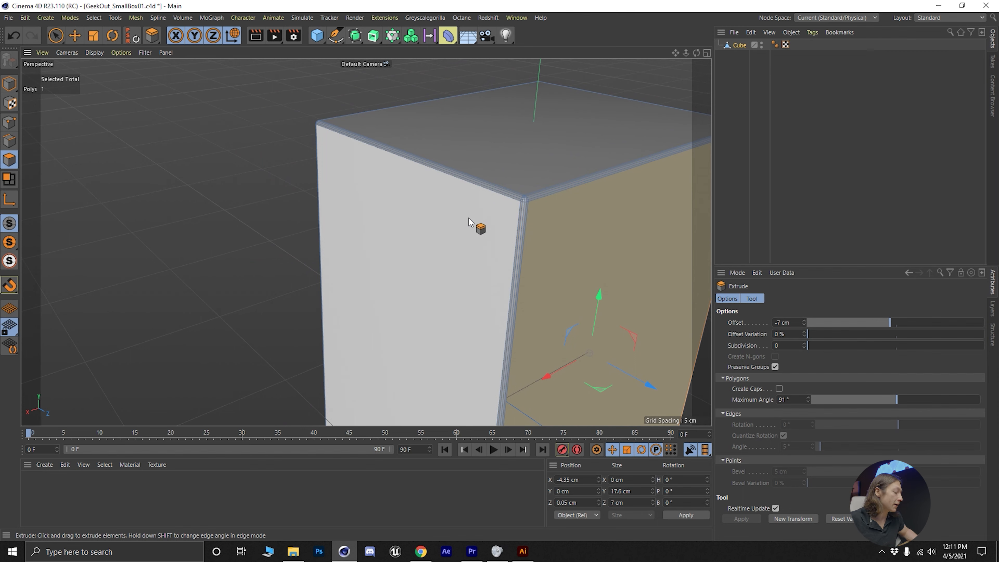
- Save the project and switch the interface to the BP - UV Edit layout
key("ctrl+s")
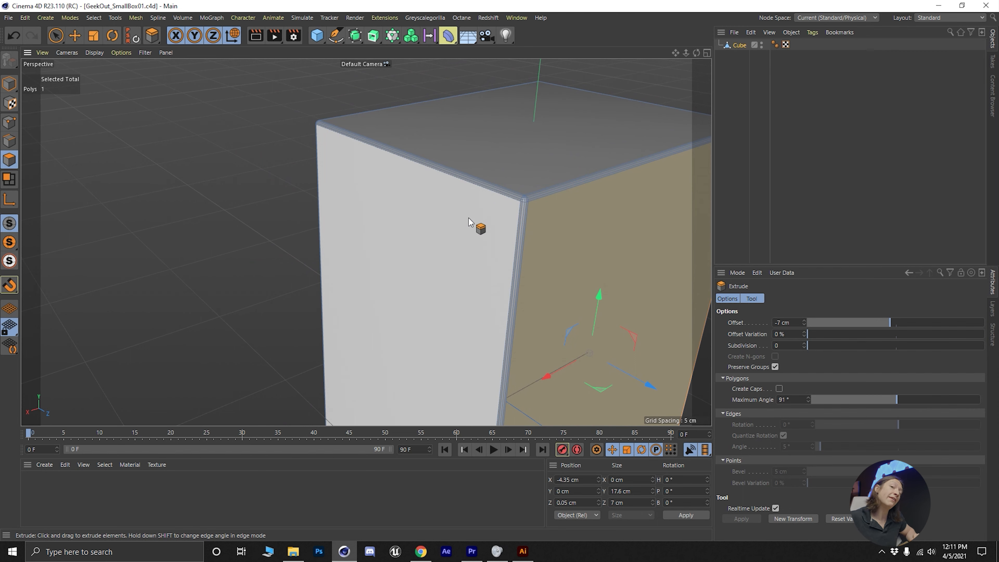
left_click(925, 19)
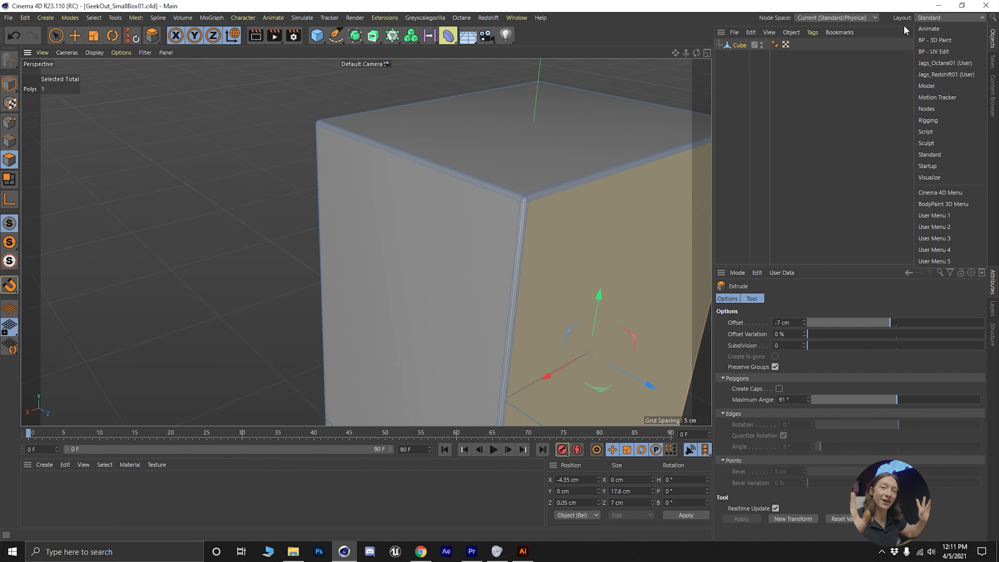
left_click(928, 53)
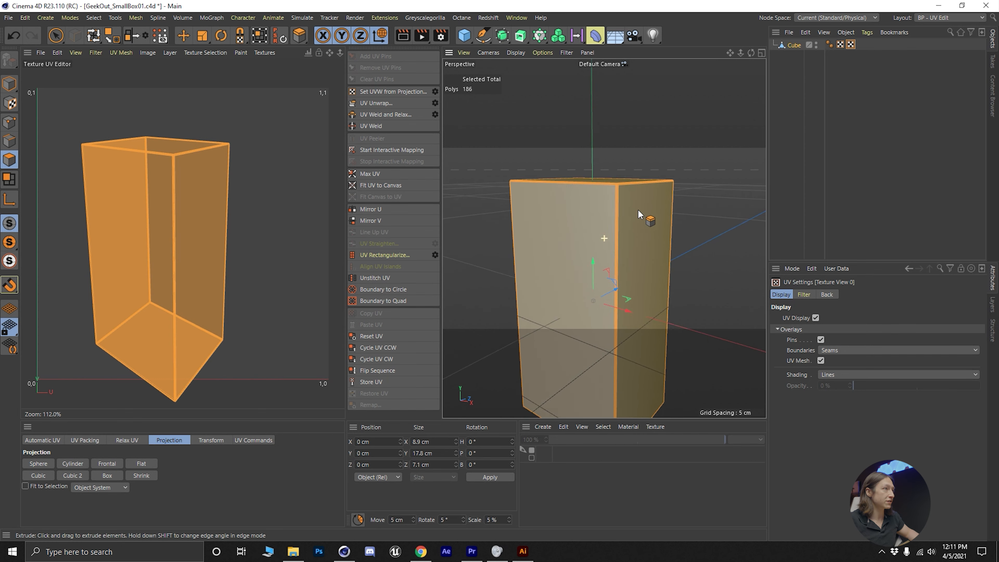
scroll(636, 217, "down", 5)
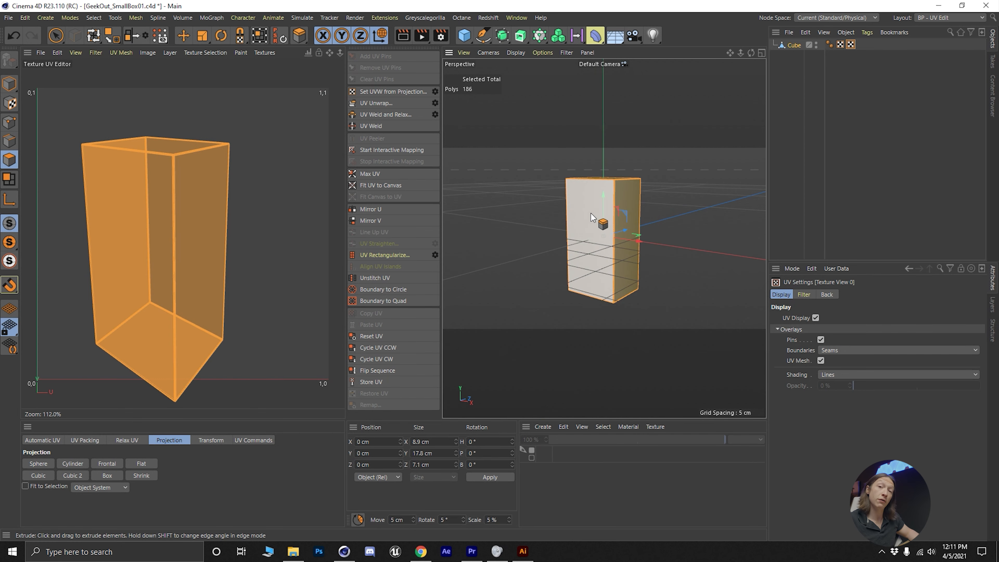